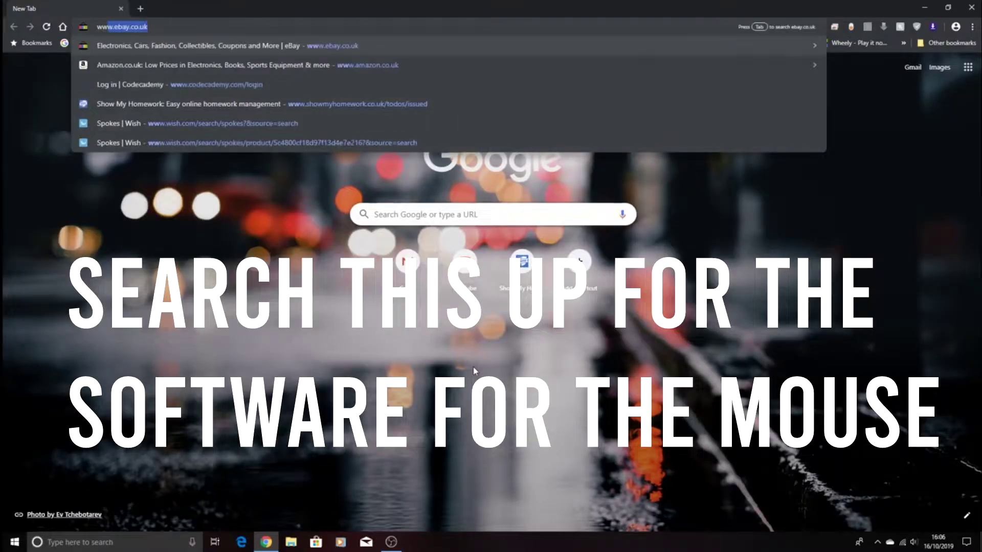
# - Load the Hcman website and open its DOWNLOAD page of T60, K60 and G52 drivers
pyautogui.write('w.hcman.net')
pyautogui.press('Return')
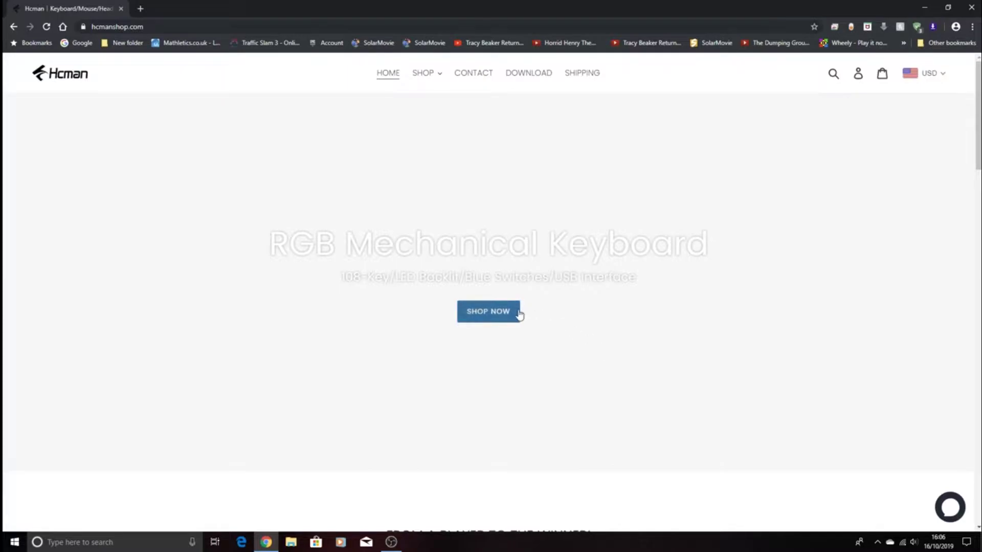
pyautogui.click(528, 75)
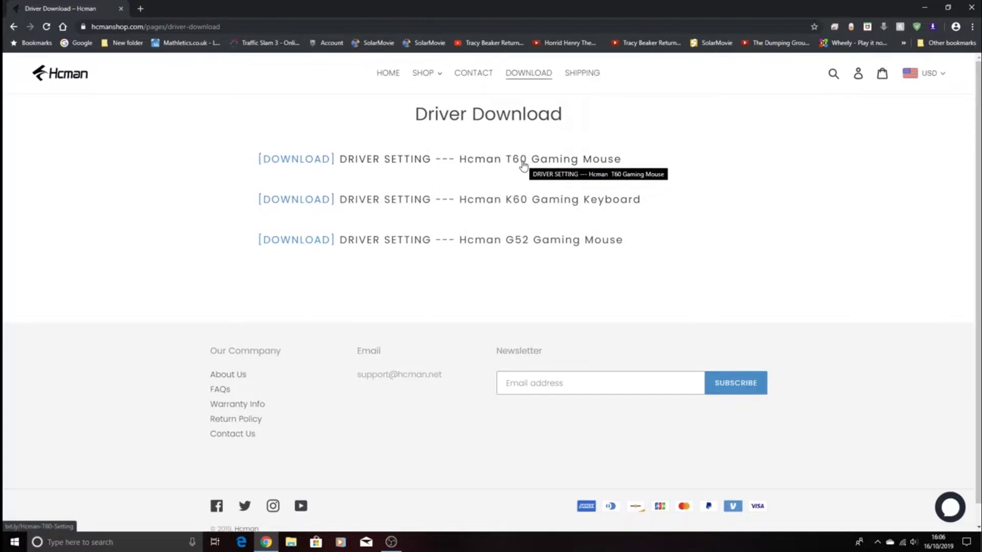
# - Open the T60 driver folder on Google Drive and download it all as a zip
pyautogui.click(523, 165)
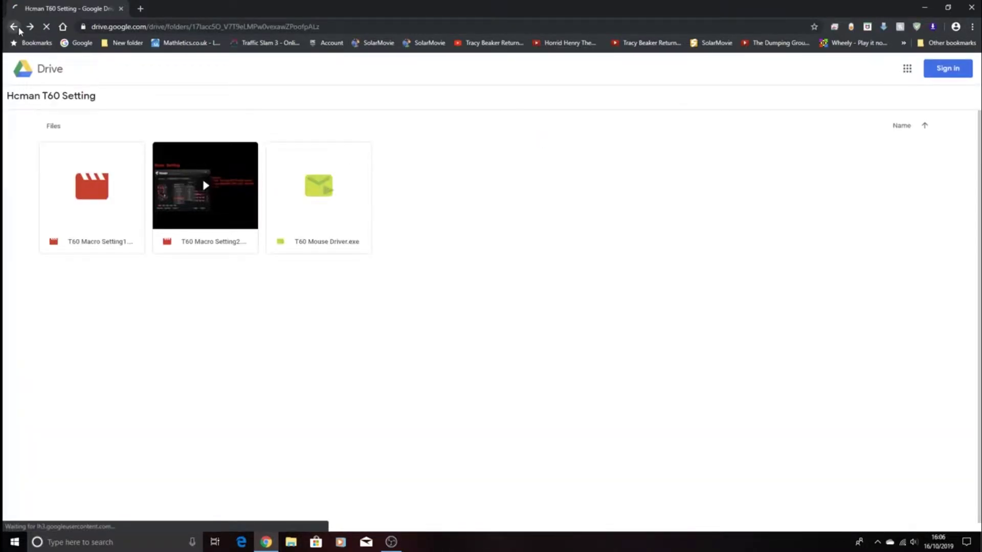
pyautogui.click(17, 28)
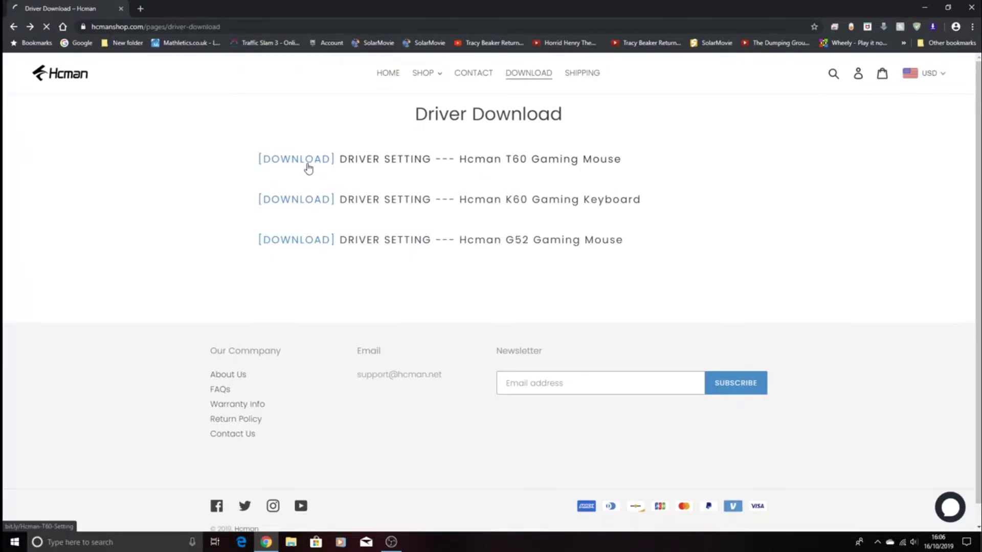
pyautogui.click(308, 168)
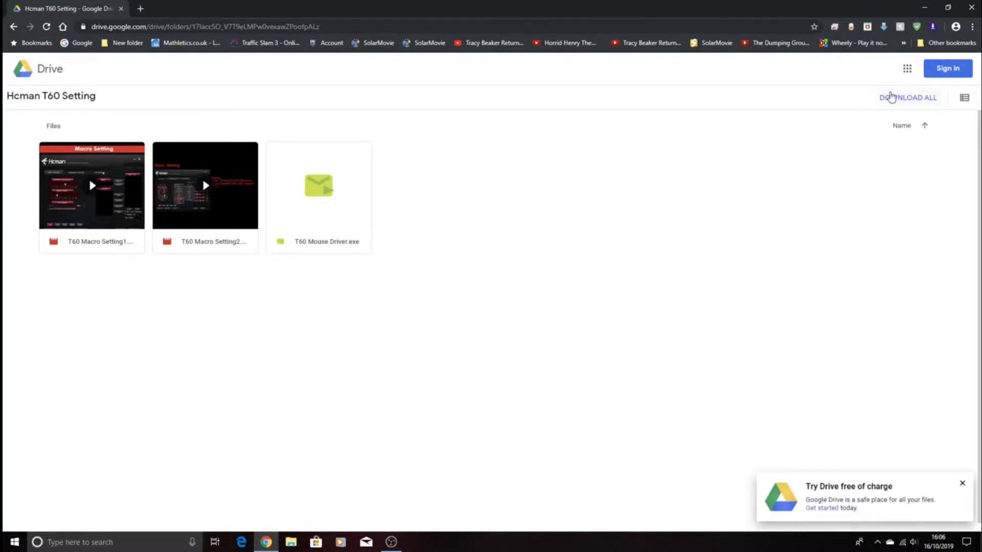
pyautogui.click(891, 97)
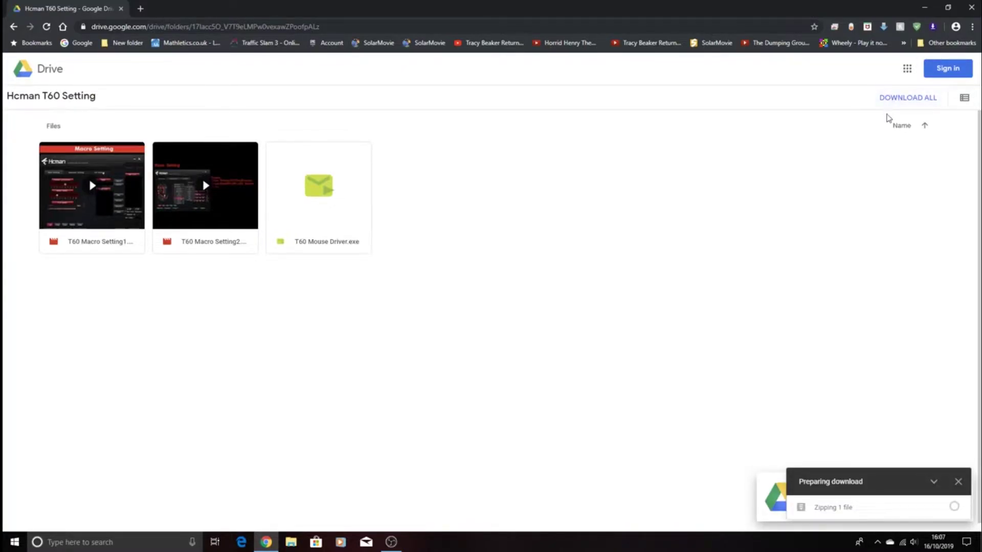
# - Preview T60 Mouse Driver.exe, retry Download All, and cancel the duplicate zip downloads
pyautogui.click(320, 183)
pyautogui.click(555, 234)
pyautogui.click(899, 97)
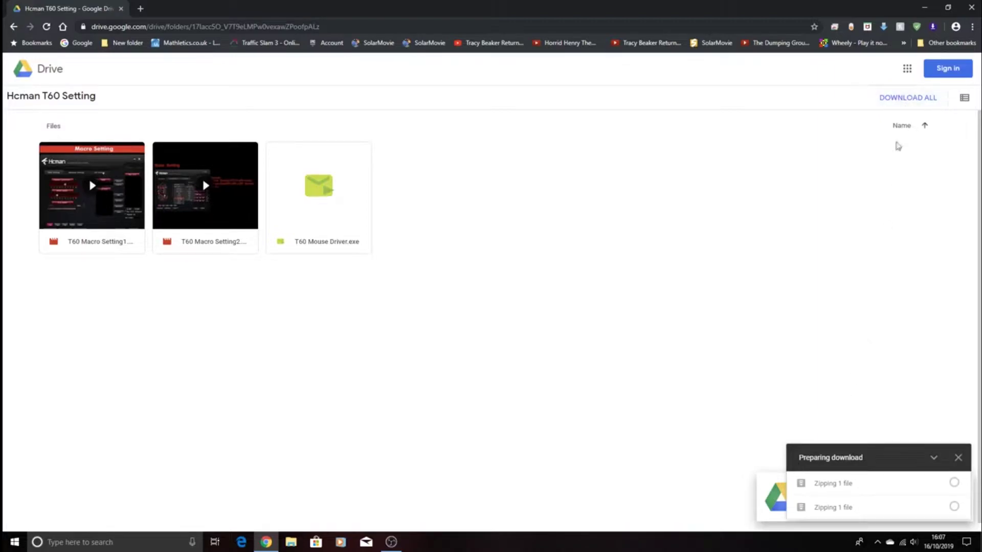
pyautogui.click(899, 106)
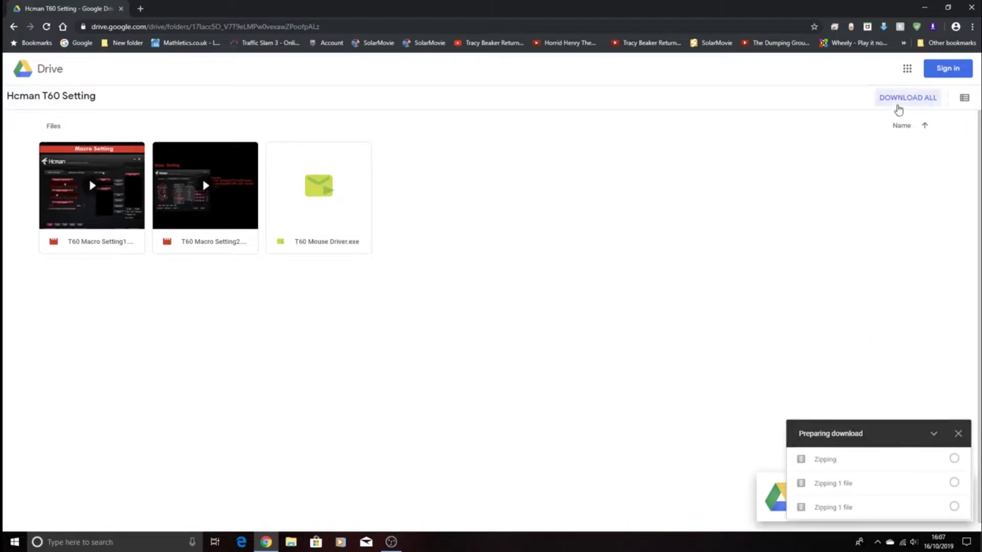
pyautogui.click(955, 483)
pyautogui.click(954, 507)
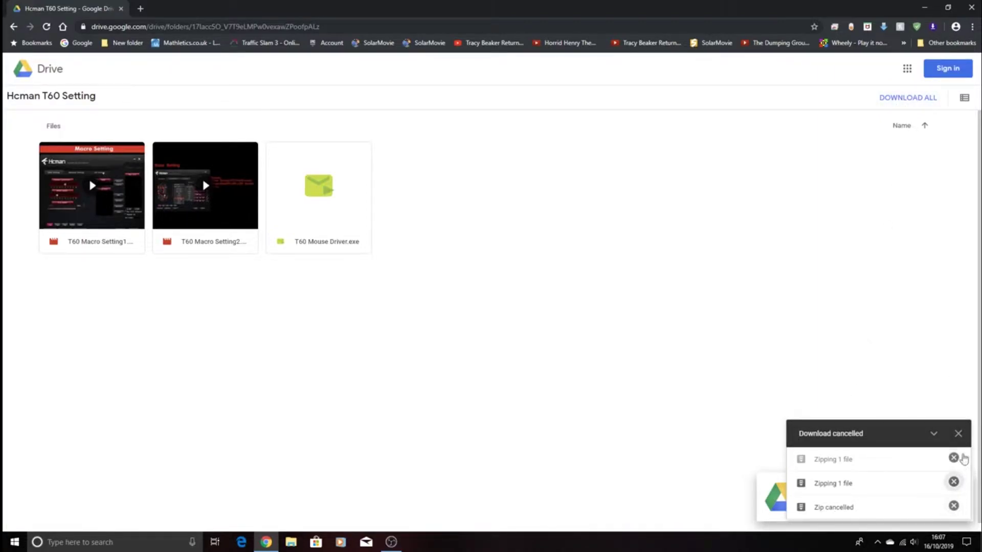
pyautogui.click(954, 482)
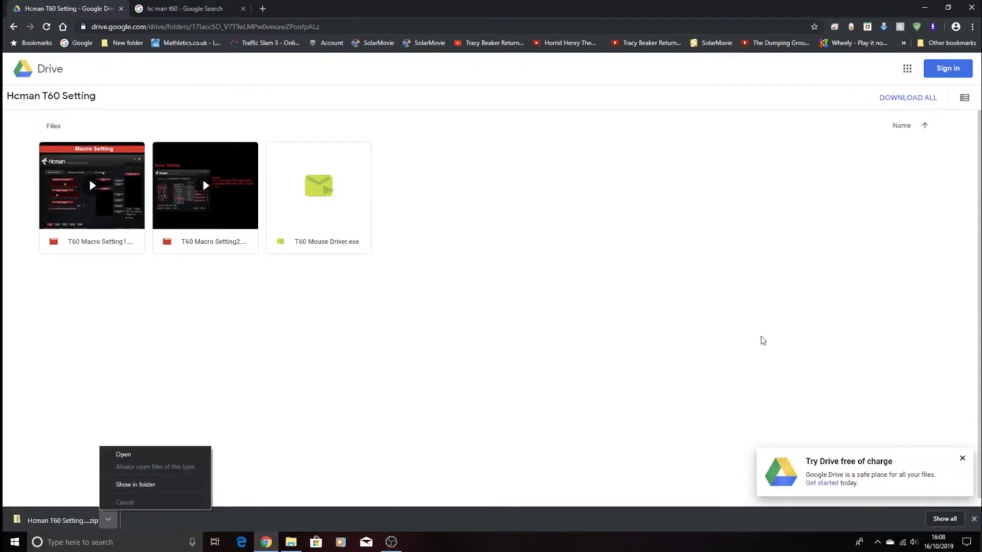
# - Show the downloaded 75,547 KB Hcman T60 Setting zip in the Downloads folder in File Explorer
pyautogui.click(341, 373)
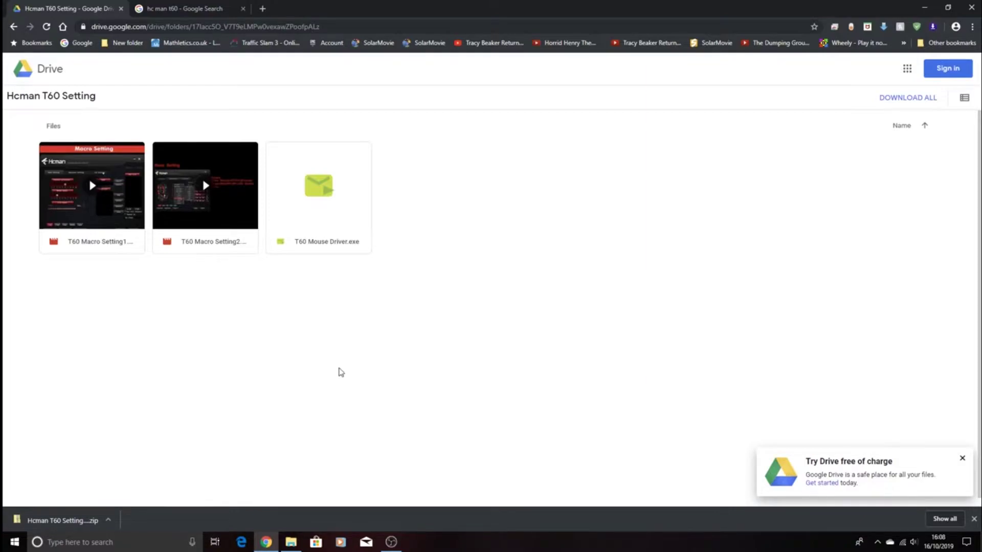
pyautogui.click(107, 521)
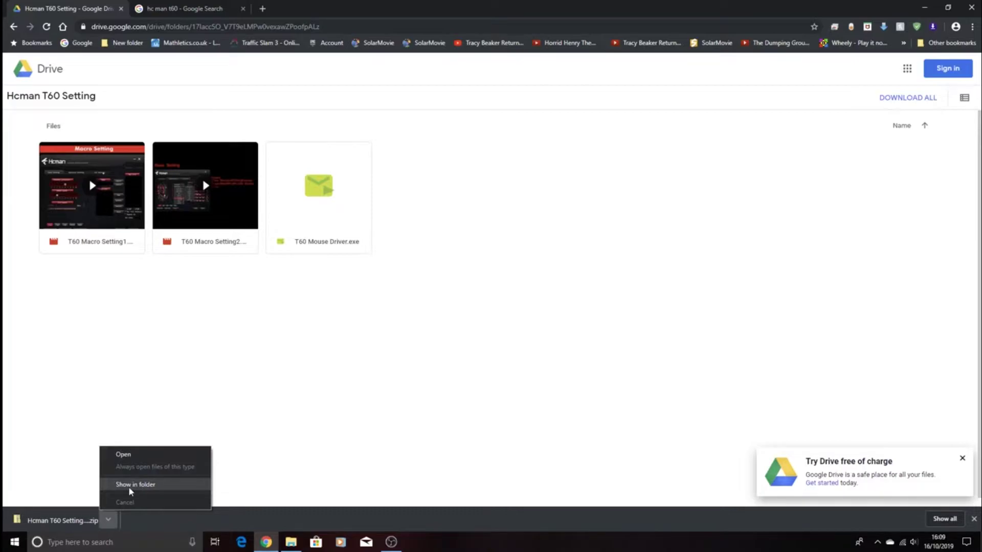
pyautogui.click(129, 491)
pyautogui.click(109, 521)
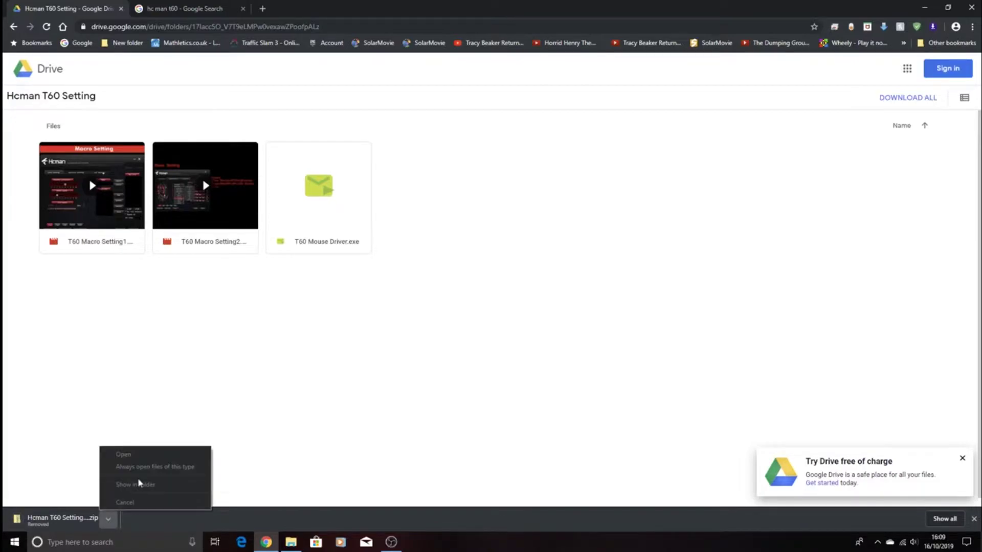
pyautogui.click(415, 489)
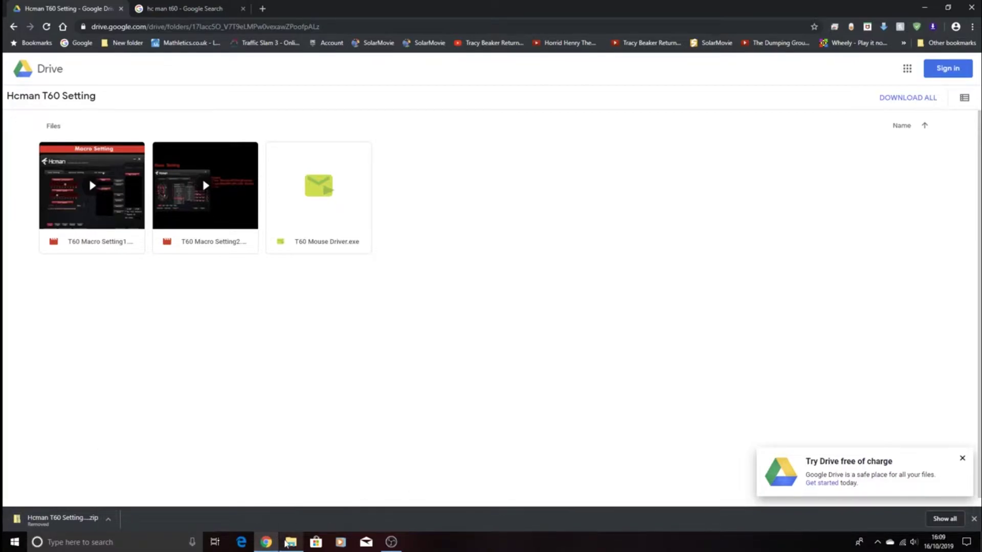
pyautogui.click(289, 542)
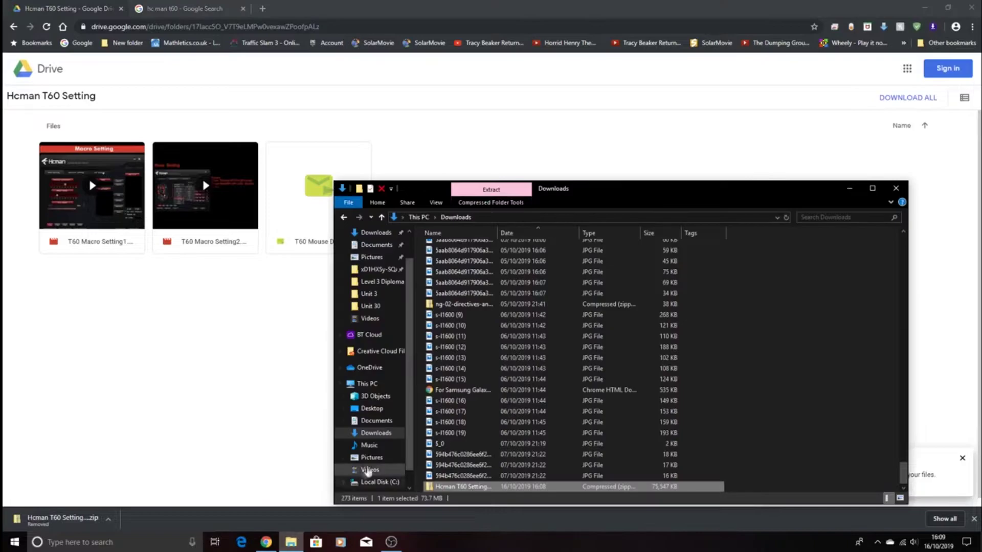
# - Extract all files from the Hcman T60 Setting zip into the suggested folder
pyautogui.rightClick(469, 491)
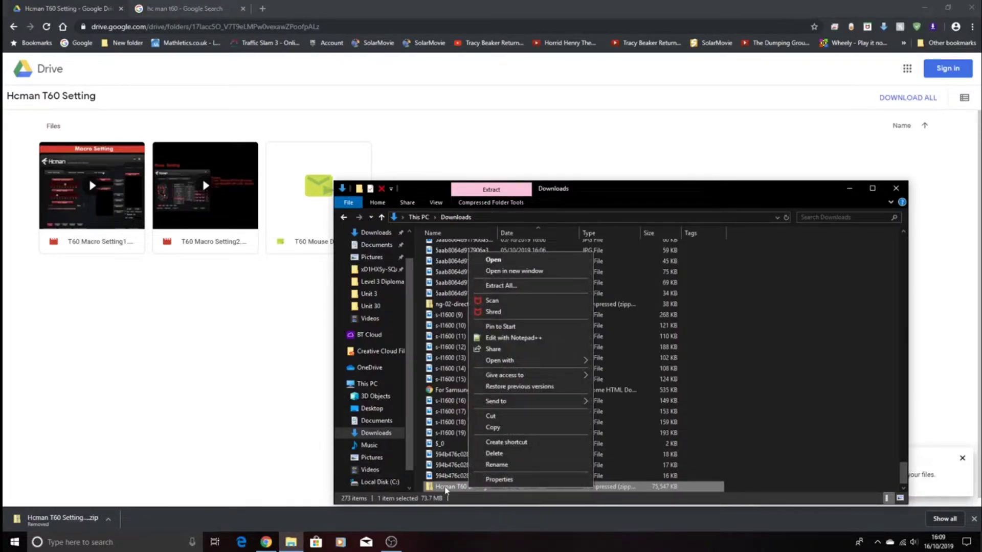
pyautogui.click(532, 285)
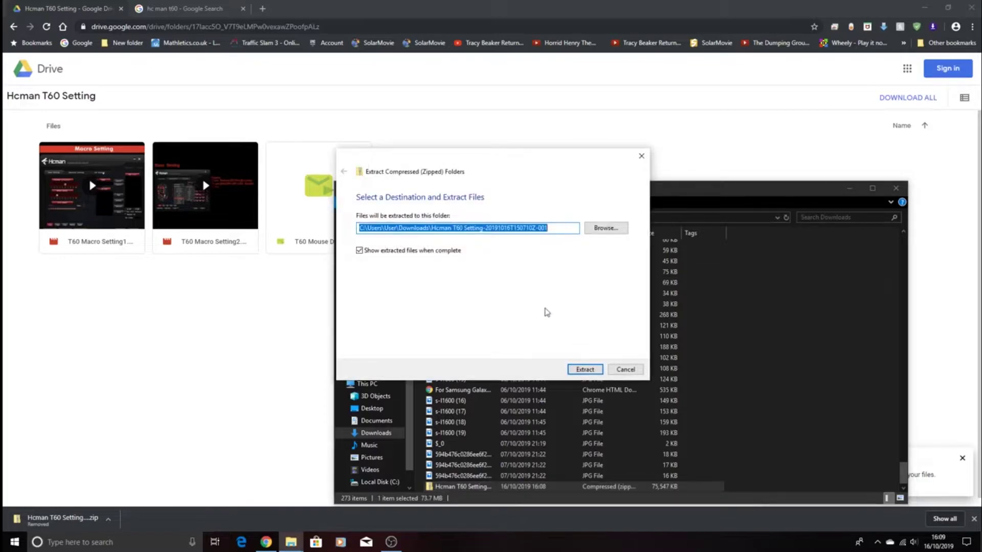
pyautogui.click(590, 371)
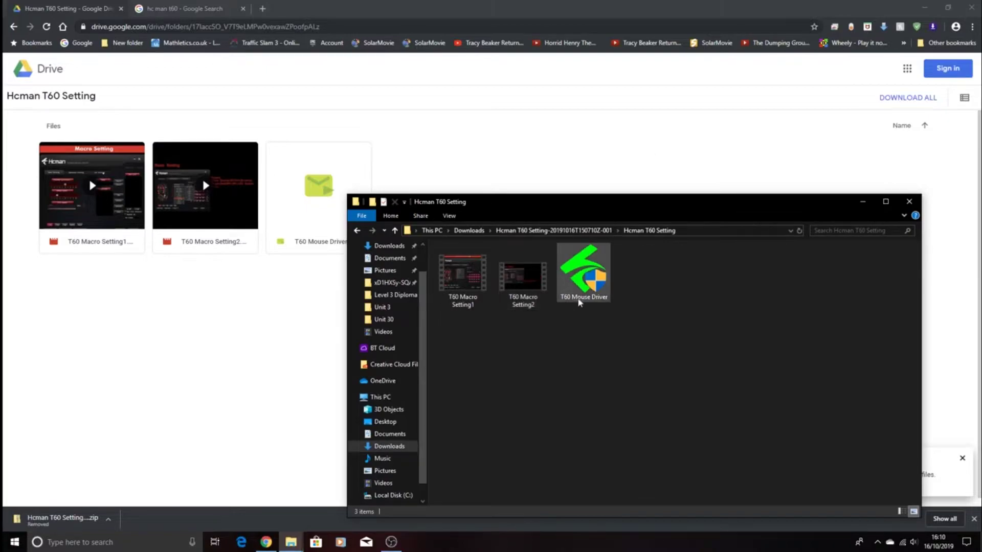
# - Open the extracted Hcman T60 Setting folder and run the T60 Mouse Driver installer
pyautogui.hotkey('alt', 'Up')
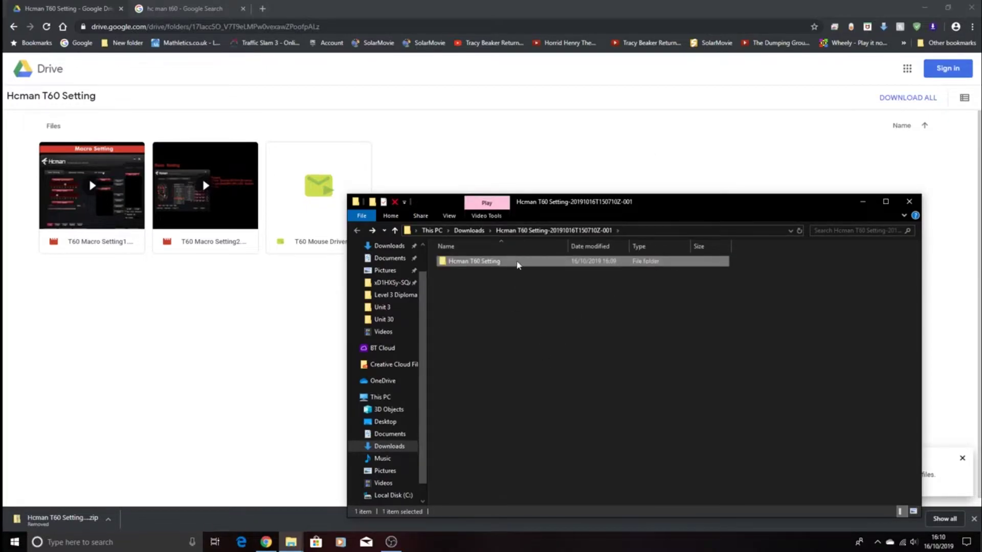
pyautogui.rightClick(579, 262)
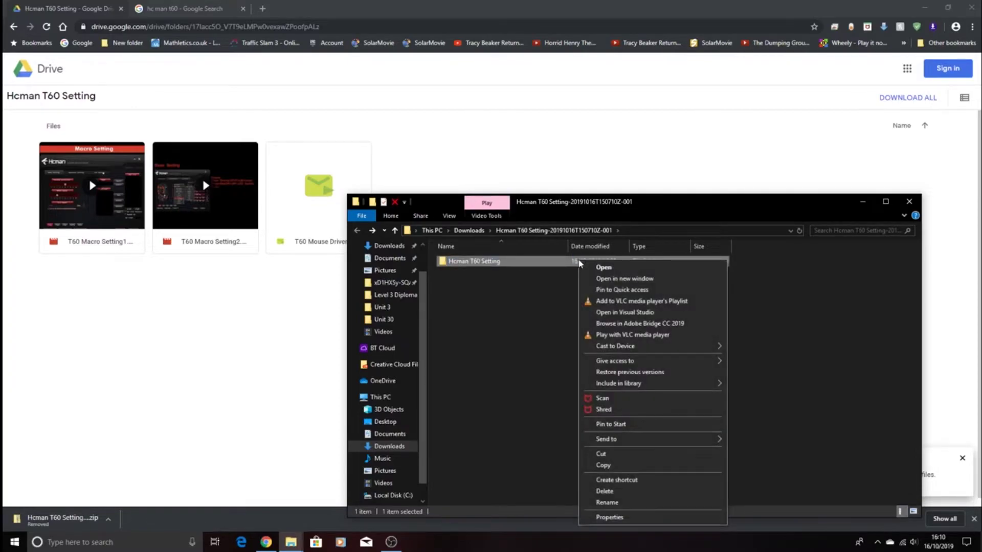
pyautogui.click(591, 267)
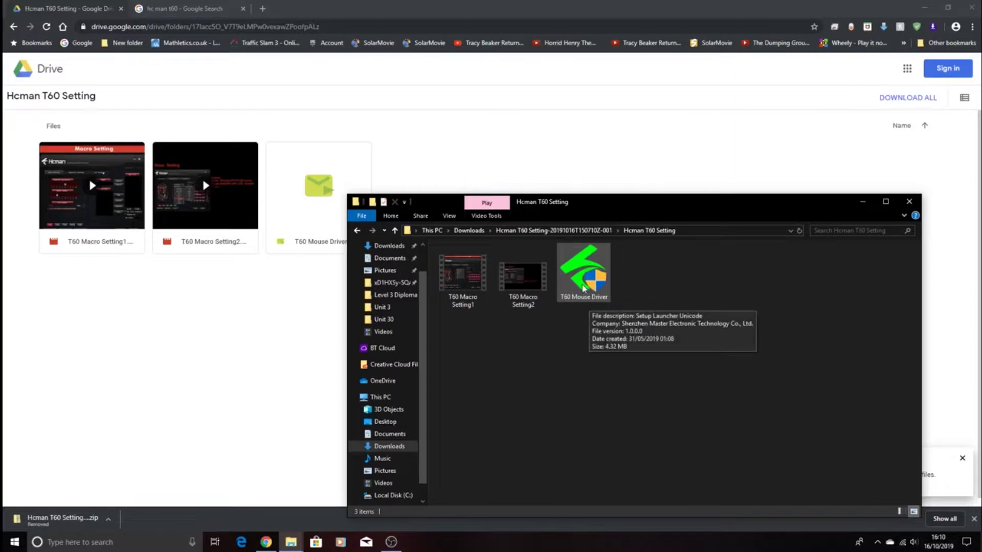
pyautogui.rightClick(581, 282)
pyautogui.click(558, 276)
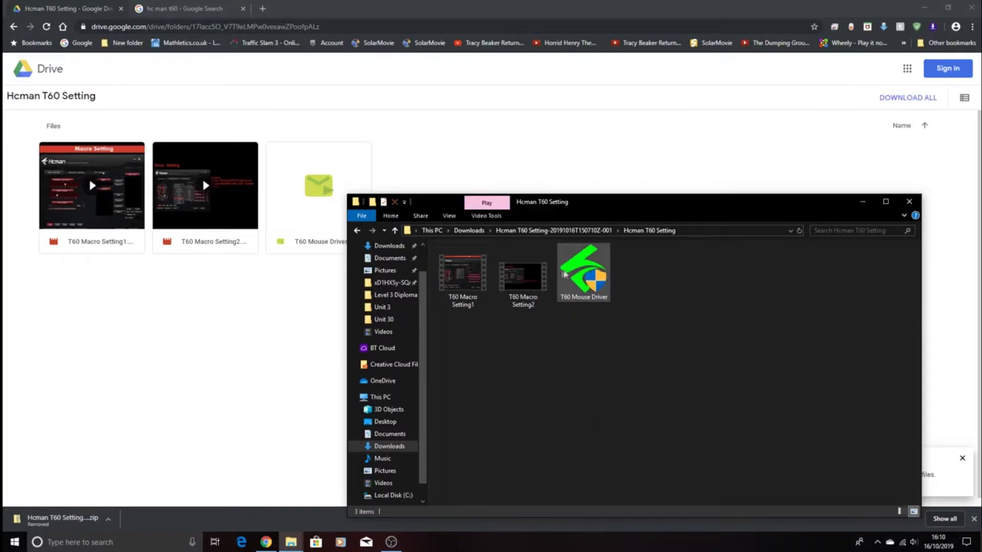
pyautogui.doubleClick(579, 274)
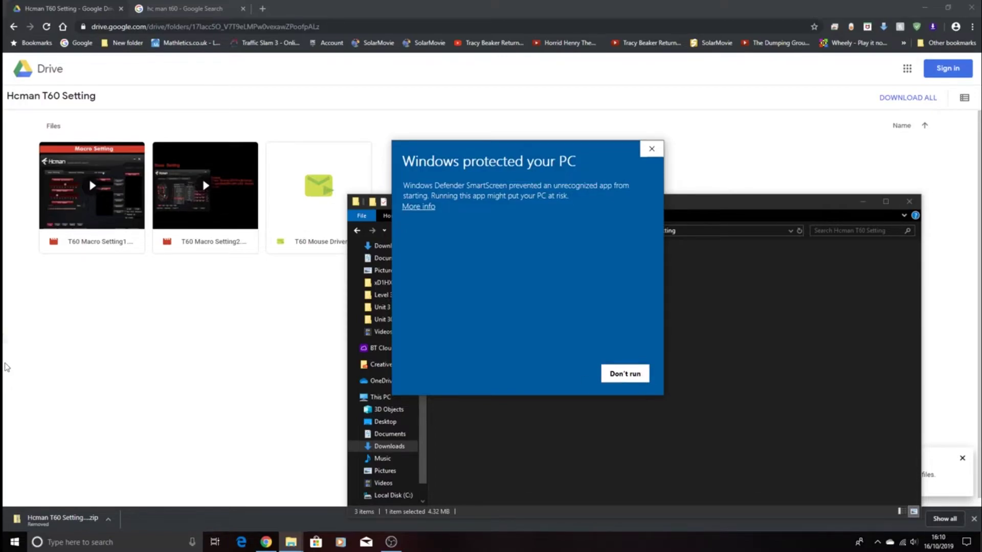
# - Expand More info on the SmartScreen warning to allow running the installer anyway
pyautogui.click(418, 207)
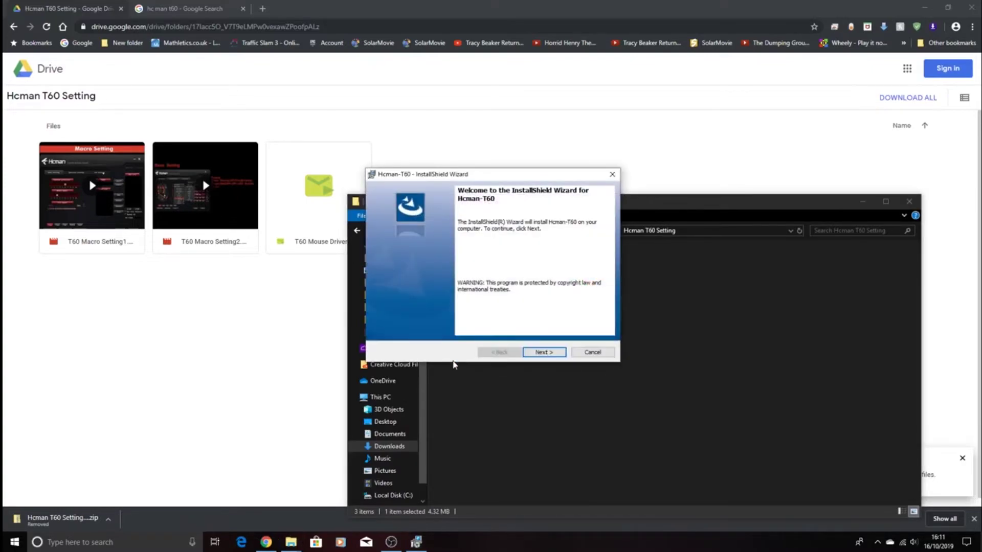
# - Install Hcman-T60 to the default folder and tick Launch the program
pyautogui.click(540, 353)
pyautogui.click(540, 354)
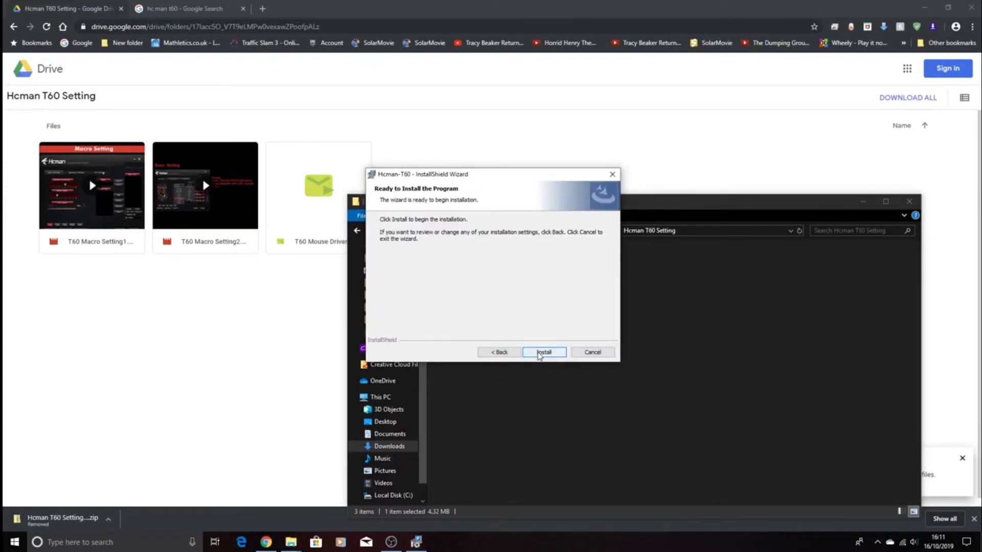
pyautogui.click(540, 353)
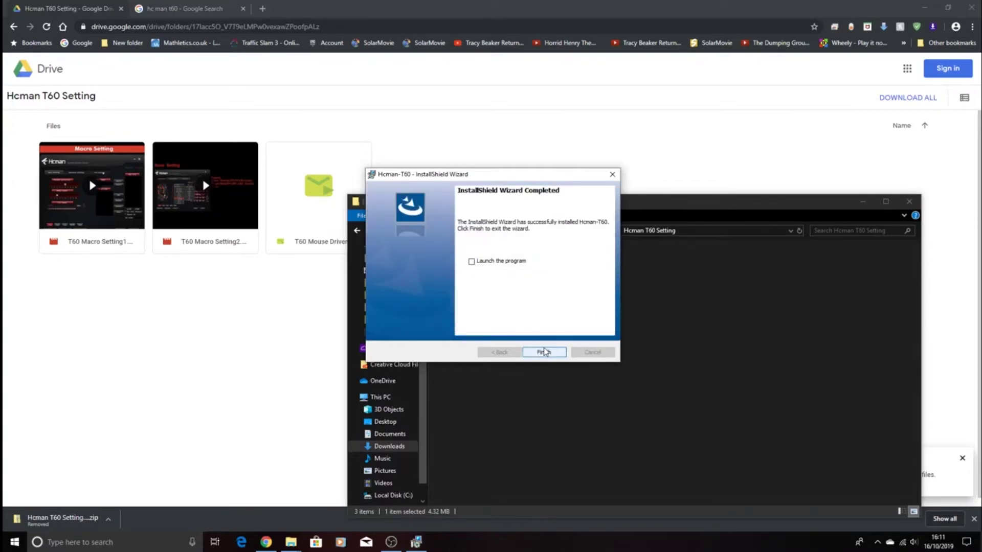
pyautogui.click(471, 262)
# - Finish the Hcman-T60 installer so the Gaming Mouse Driver launches
pyautogui.click(538, 353)
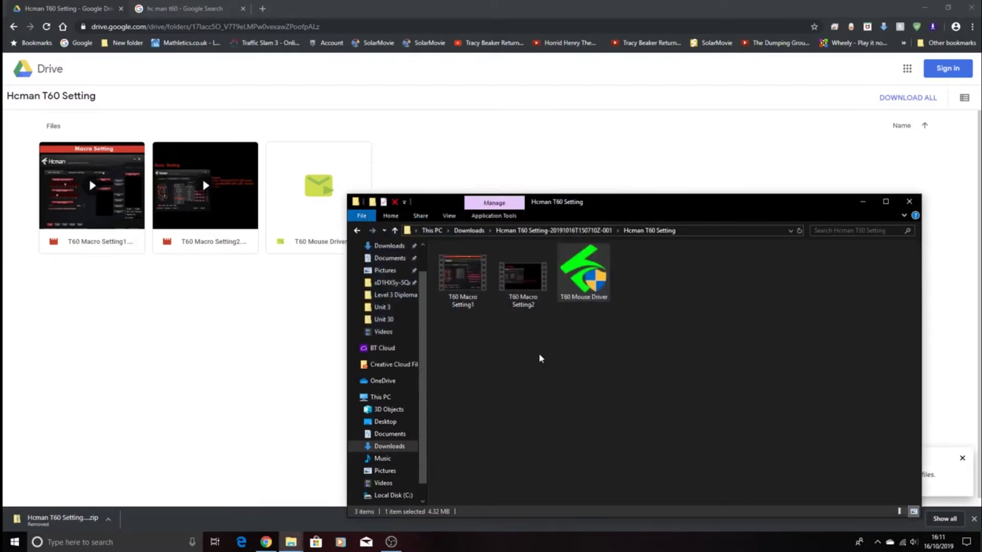